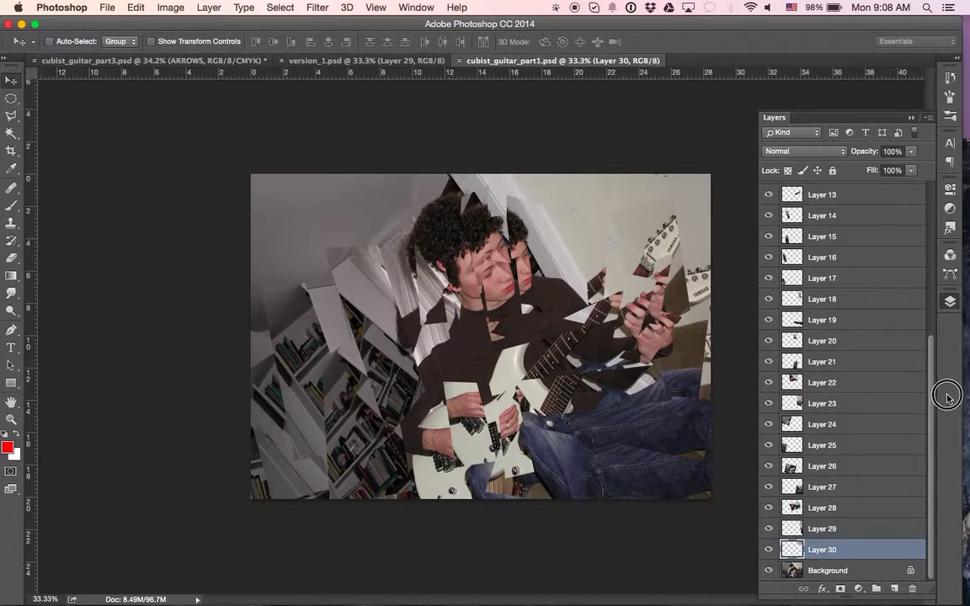
# Add a Hue/Saturation adjustment layer directly above Layer 1 so it covers the whole layer stack.
pyautogui.click(863, 574)
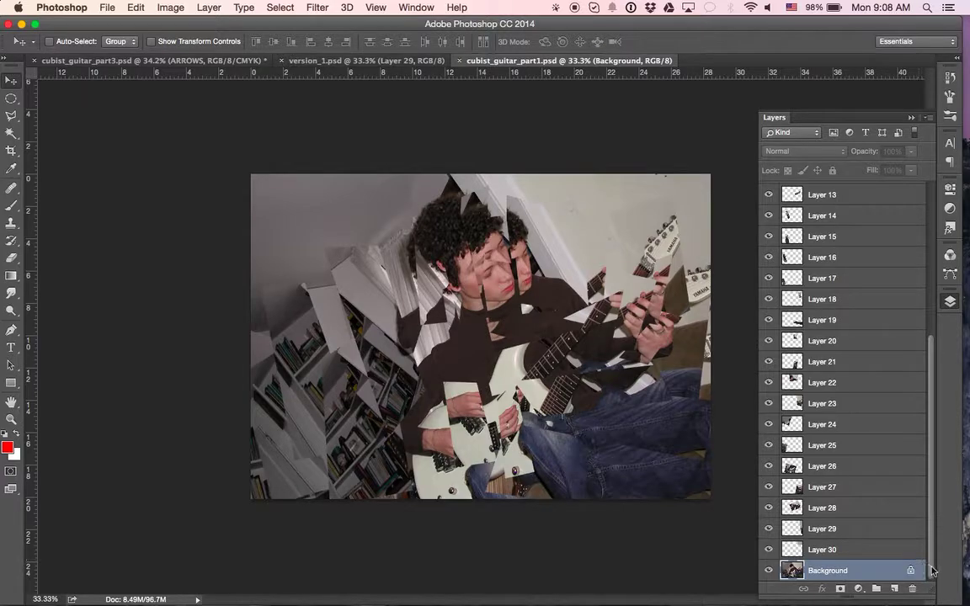
pyautogui.moveTo(926, 552); pyautogui.dragTo(924, 402)
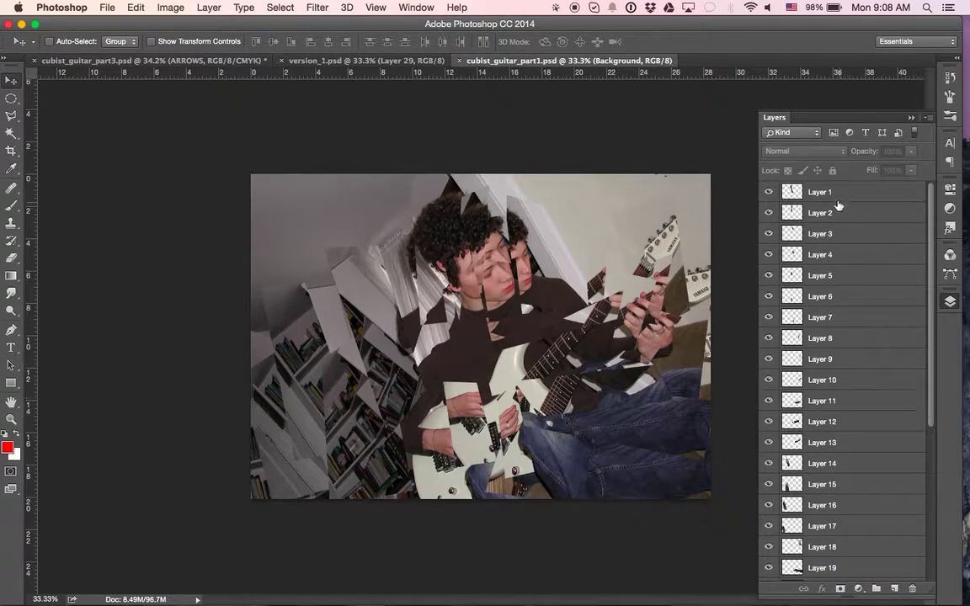
pyautogui.click(808, 192)
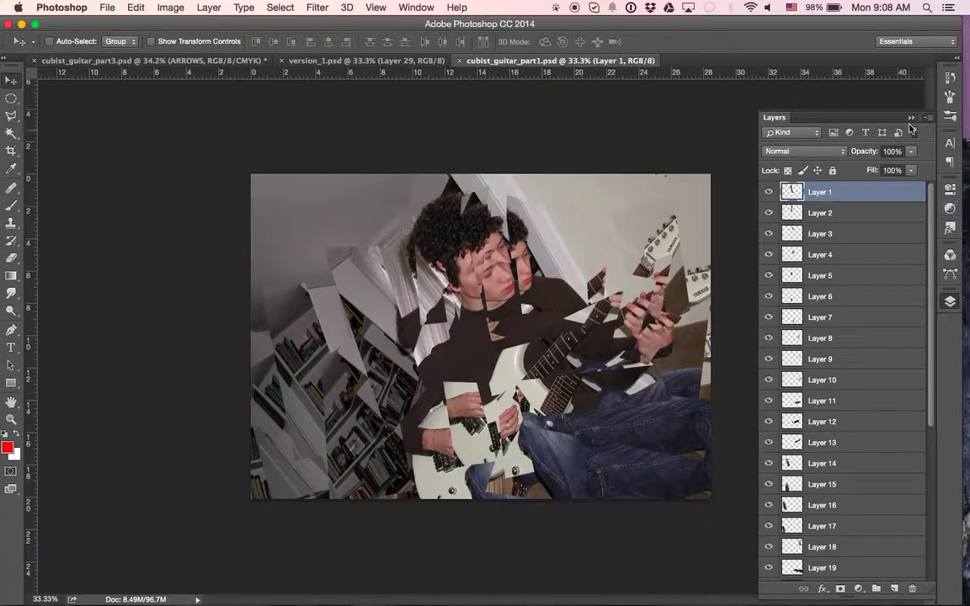
pyautogui.click(950, 211)
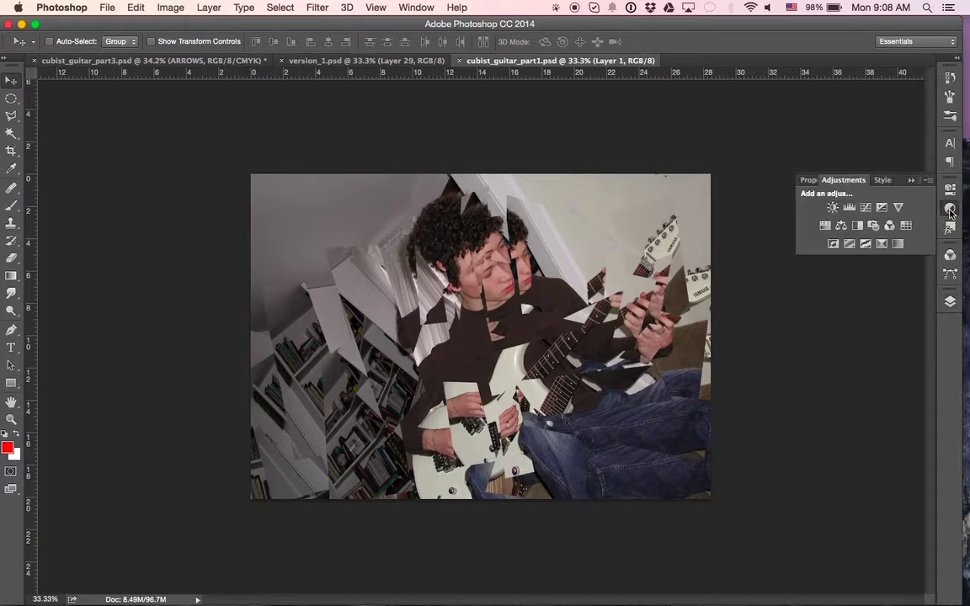
pyautogui.click(823, 228)
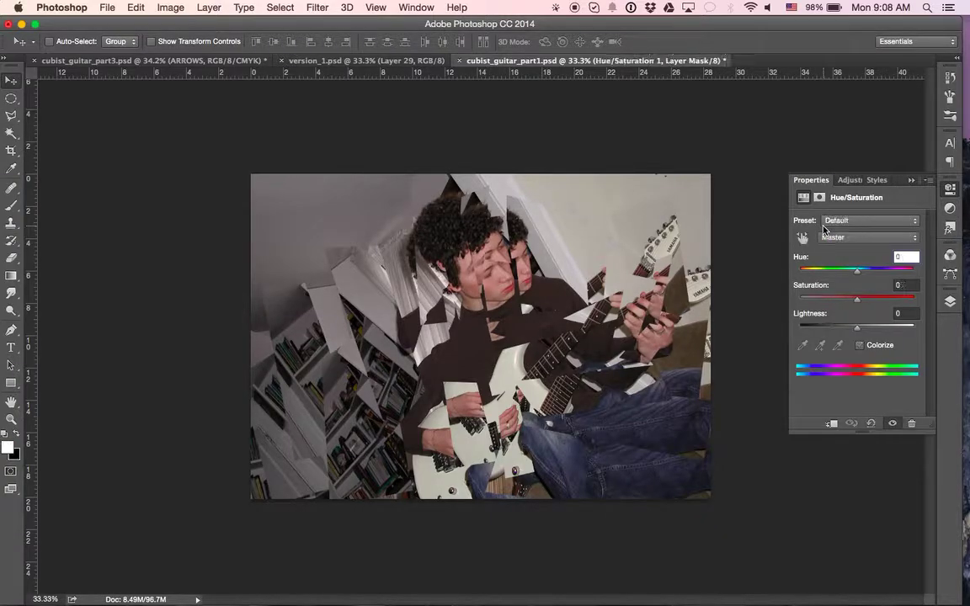
# Colorize the image through the Hue/Saturation adjustment with a sepia hue of 38.
pyautogui.click(861, 345)
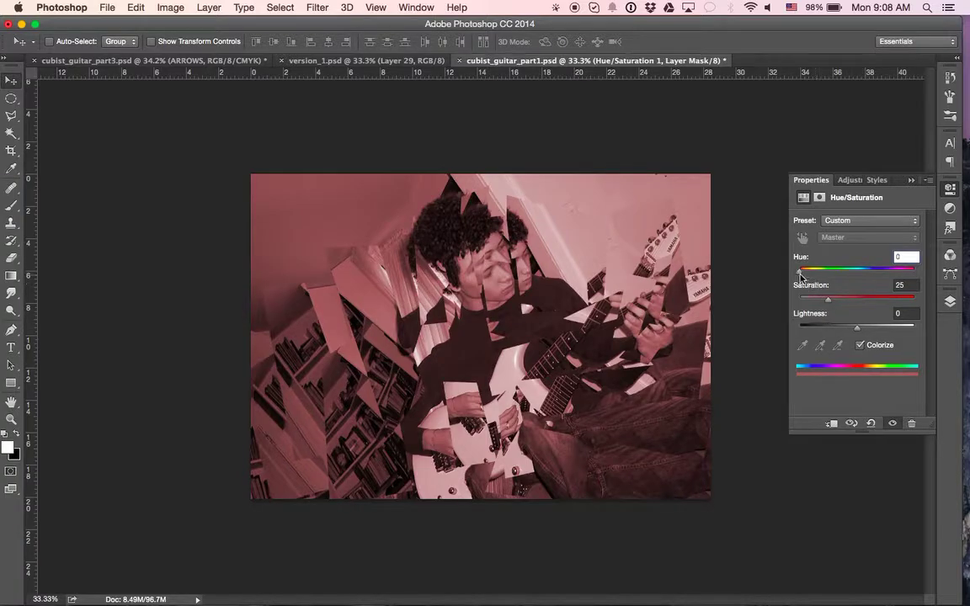
pyautogui.moveTo(801, 274)
pyautogui.mouseDown()
pyautogui.moveTo(929, 280)
pyautogui.moveTo(897, 270)
pyautogui.moveTo(813, 273)
pyautogui.mouseUp()
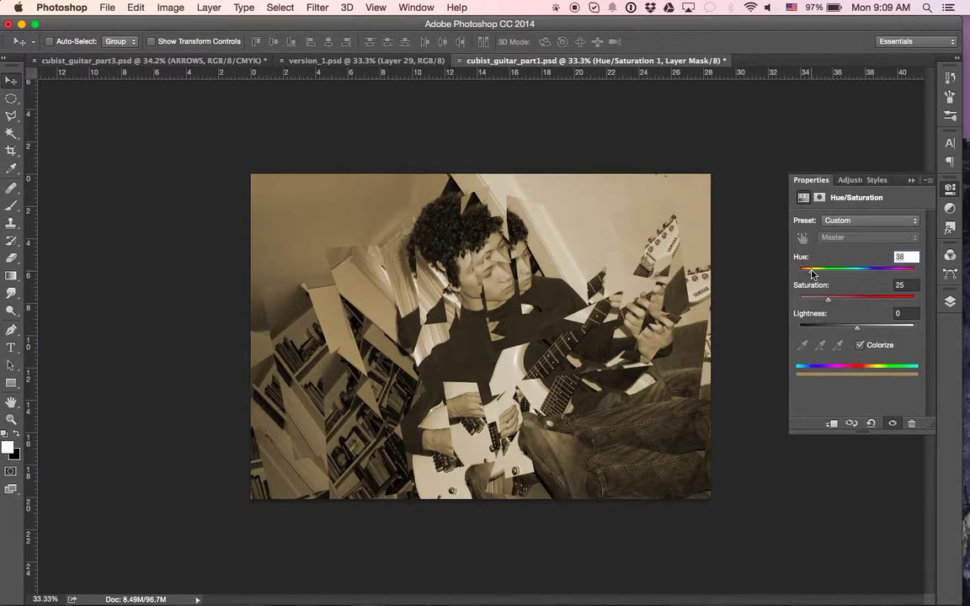
pyautogui.click(910, 181)
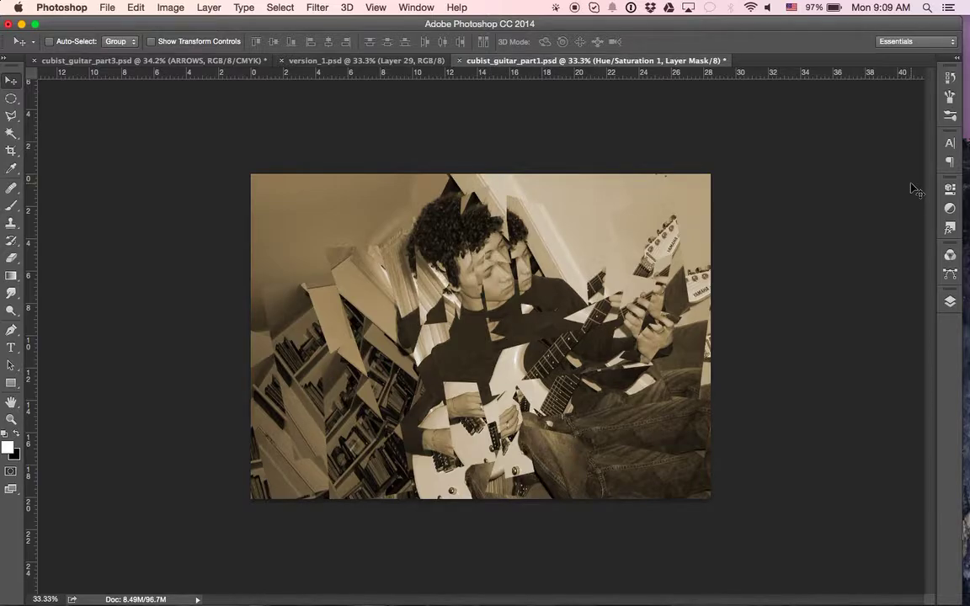
# Apply an Inner Glow layer style to Layer 1 with a size of 35 px and compare the image with and without it.
pyautogui.click(950, 302)
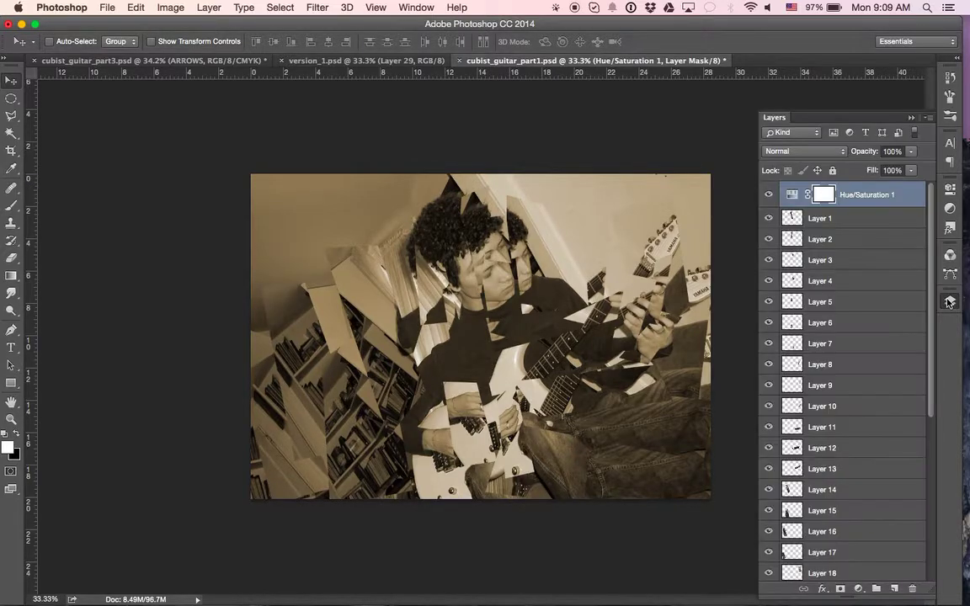
pyautogui.click(859, 223)
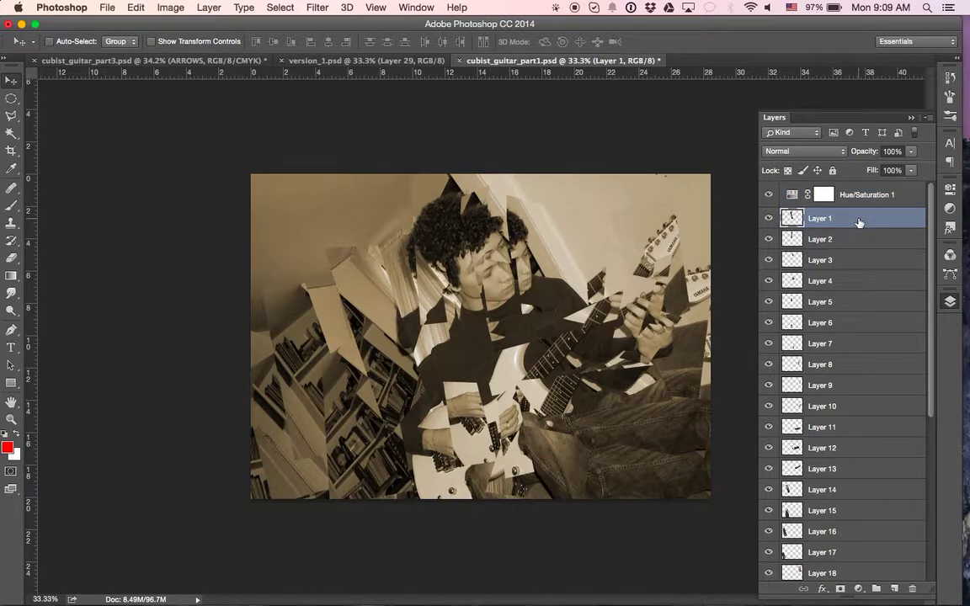
pyautogui.click(210, 7)
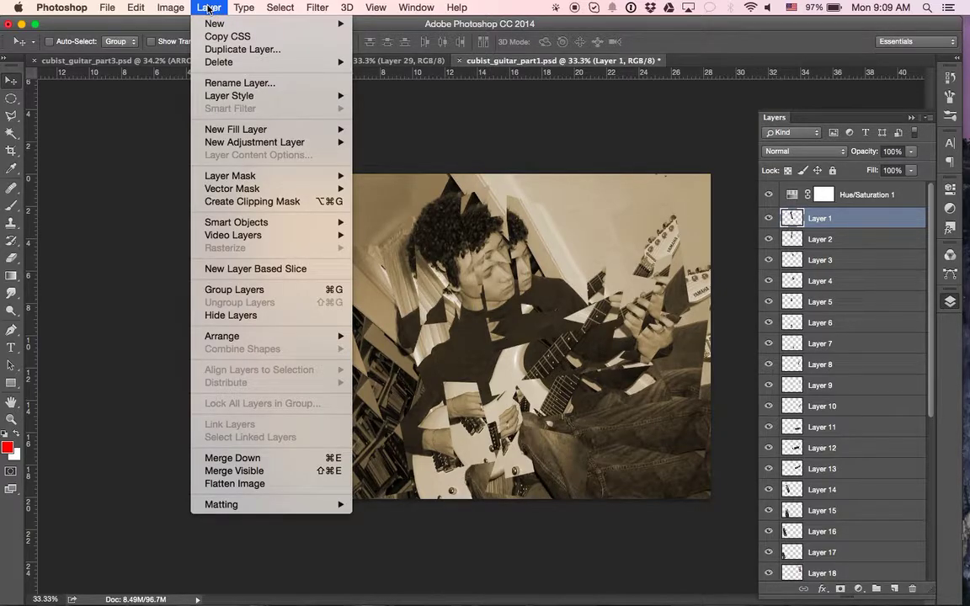
pyautogui.moveTo(214, 98)
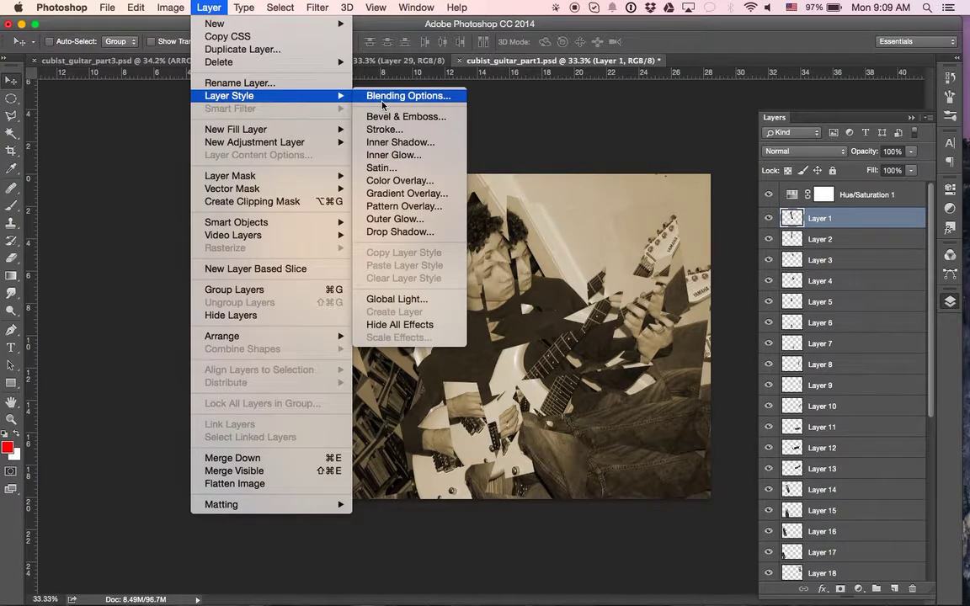
pyautogui.click(389, 155)
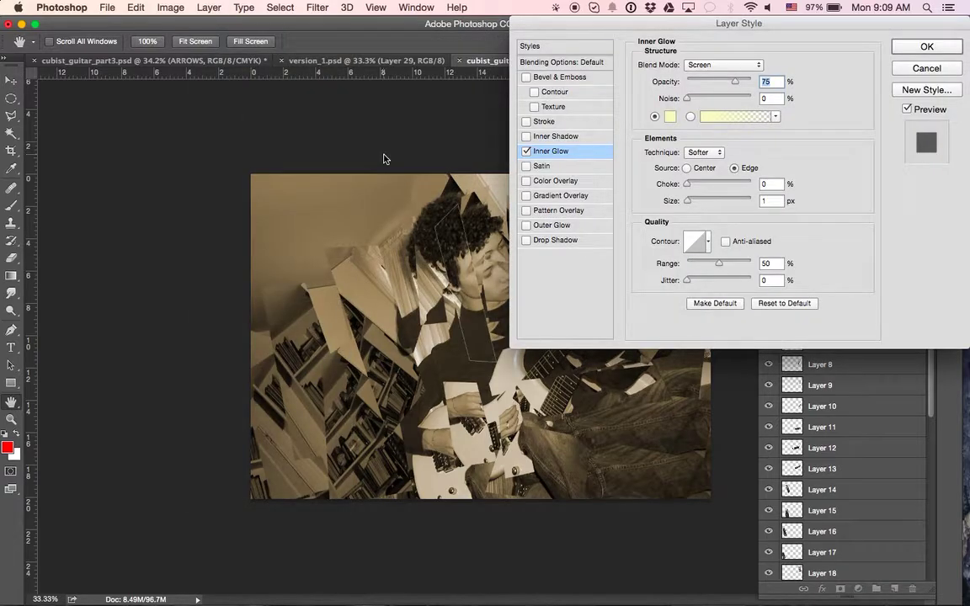
pyautogui.click(526, 151)
pyautogui.click(526, 152)
pyautogui.moveTo(688, 202); pyautogui.dragTo(699, 204)
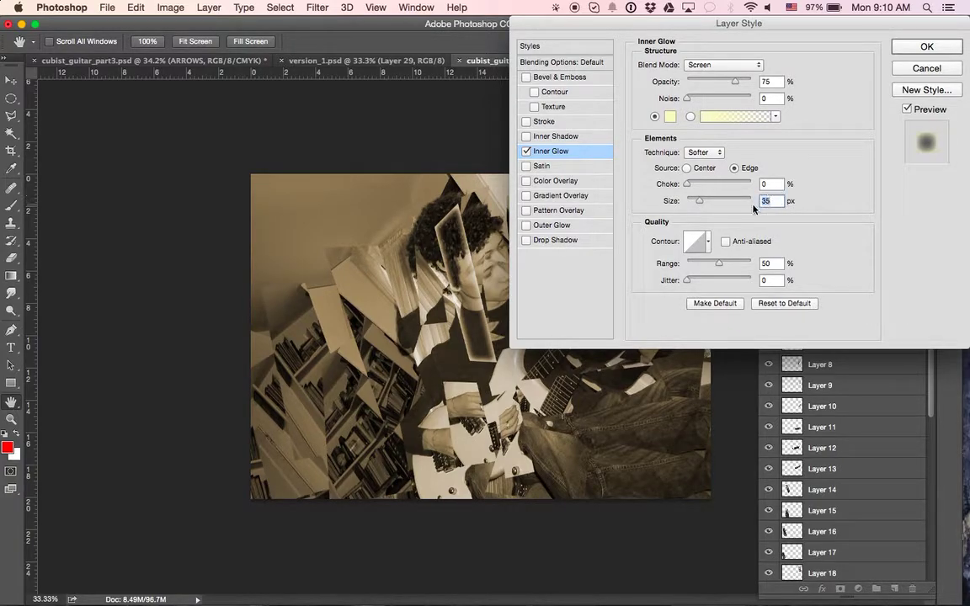
pyautogui.click(911, 44)
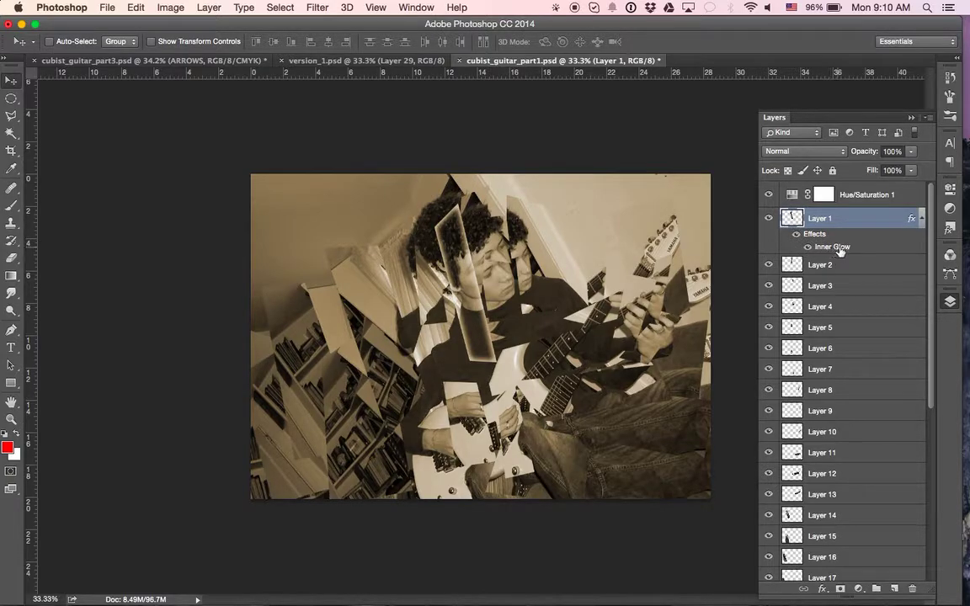
pyautogui.click(797, 235)
pyautogui.click(798, 236)
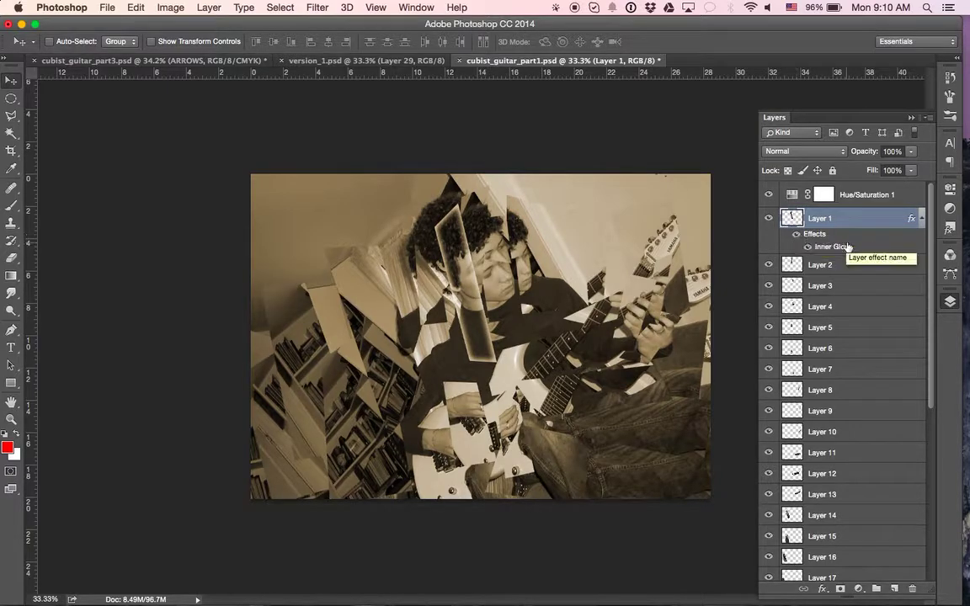
# Copy the Inner Glow effect from Layer 1 onto Layers 2 through 8.
pyautogui.press('alt')
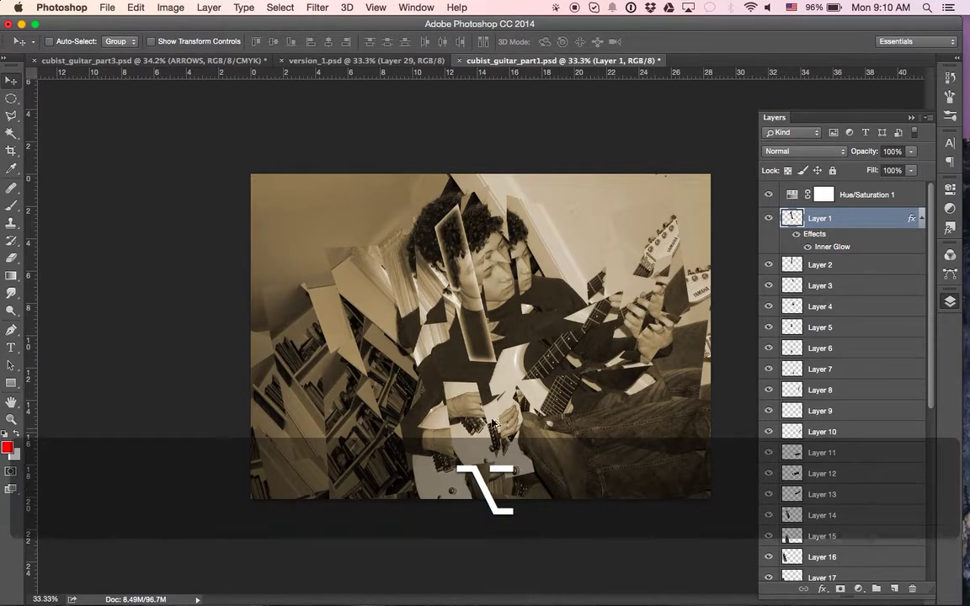
pyautogui.keyDown('alt'); pyautogui.click(837, 246); pyautogui.keyUp('alt')
pyautogui.moveTo(836, 246); pyautogui.dragTo(838, 265)
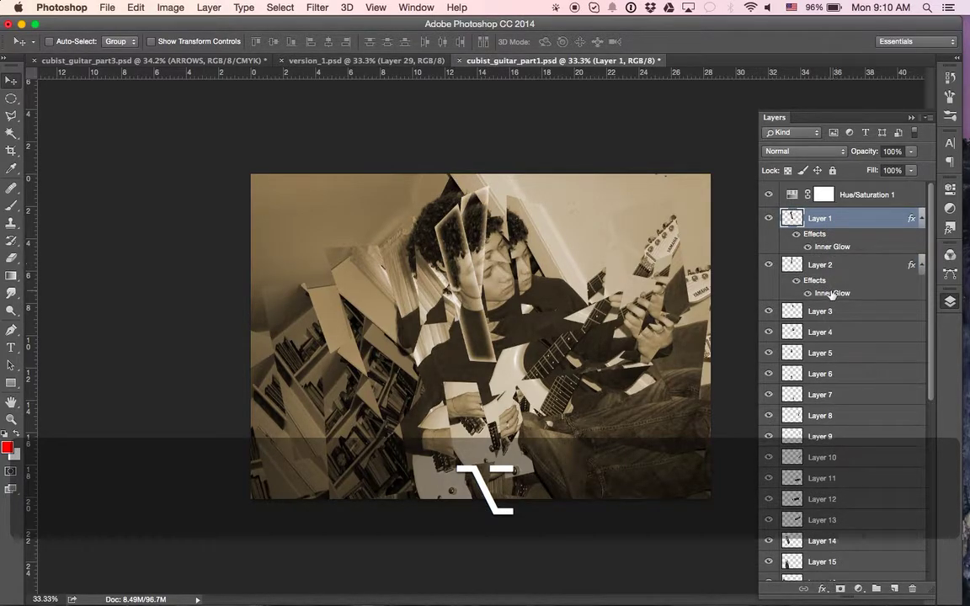
pyautogui.keyDown('alt'); pyautogui.click(831, 292); pyautogui.keyUp('alt')
pyautogui.moveTo(831, 293); pyautogui.dragTo(821, 546)
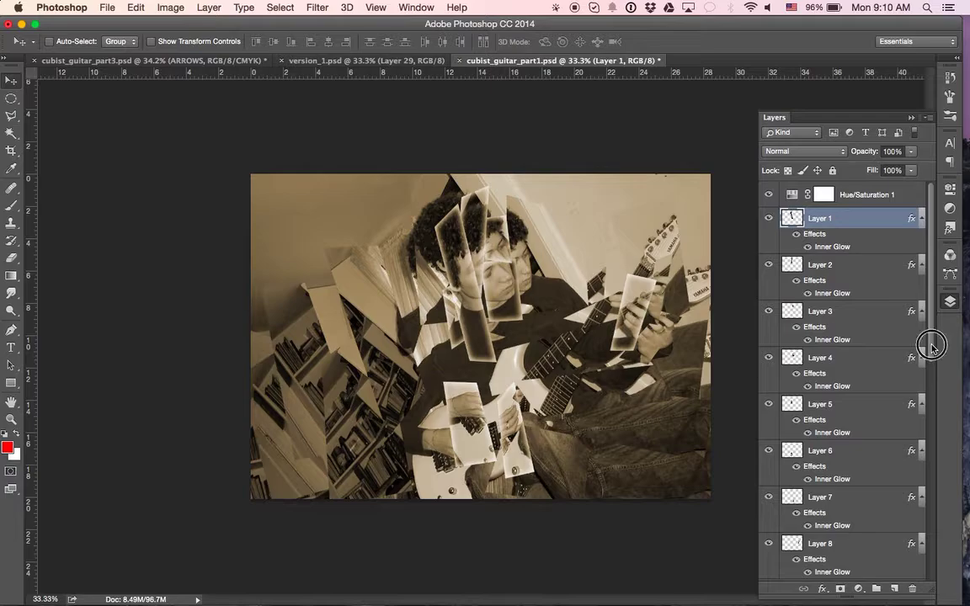
# Copy the Inner Glow effect onto the remaining fragment layers down through Layer 30.
pyautogui.moveTo(930, 340); pyautogui.dragTo(937, 515)
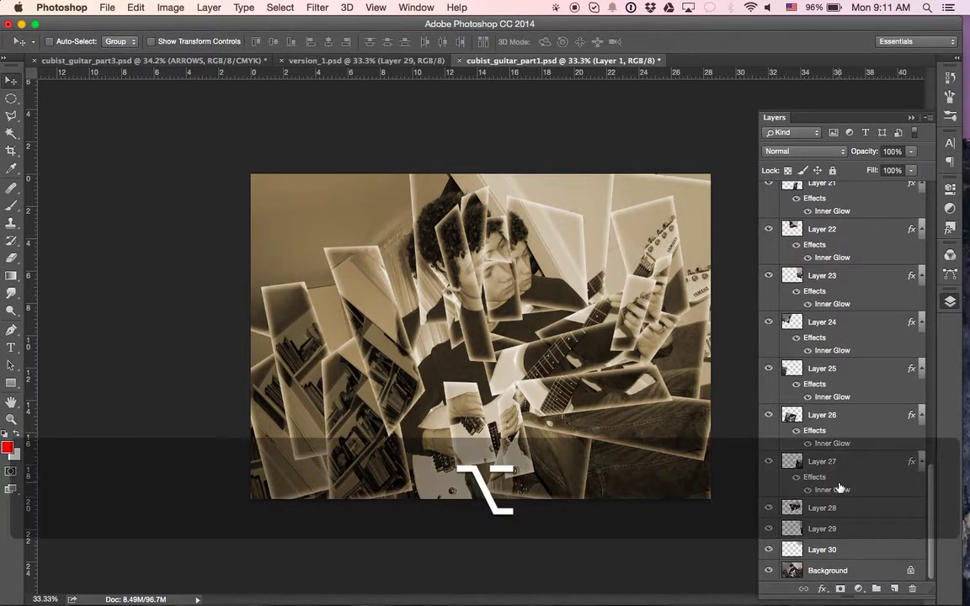
pyautogui.moveTo(840, 491); pyautogui.dragTo(829, 556)
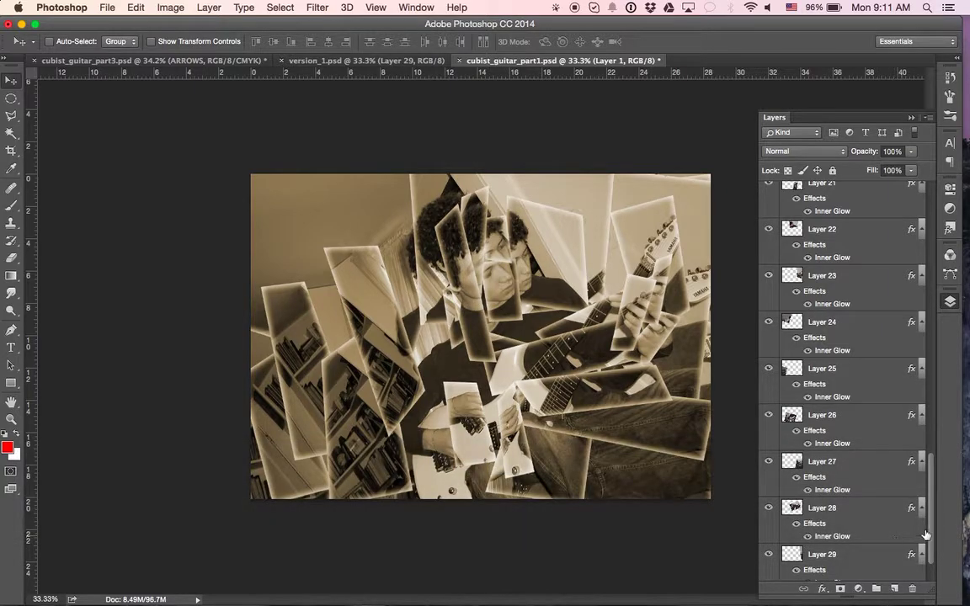
pyautogui.scroll(-2, 934, 527)
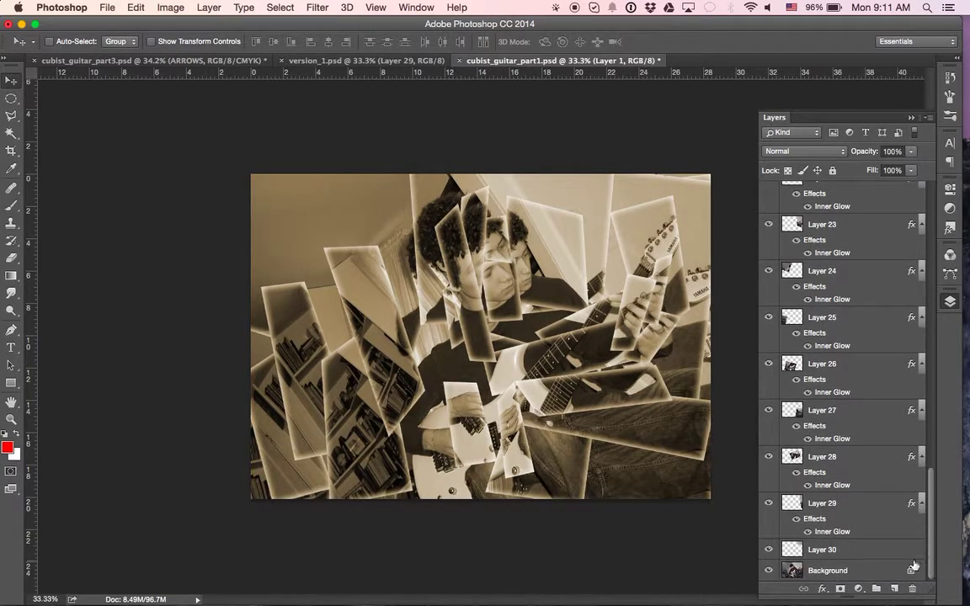
pyautogui.moveTo(836, 529); pyautogui.dragTo(838, 556)
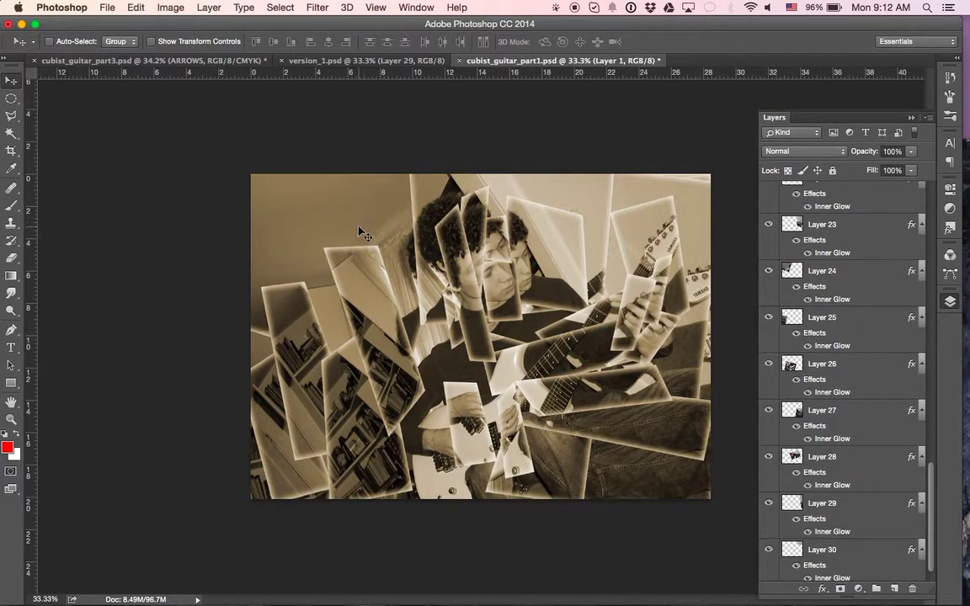
# Shift the Layer 24 fragment down from the image's upper-left corner and the Layer 27 fragment up from its lower-right corner.
pyautogui.press('super')
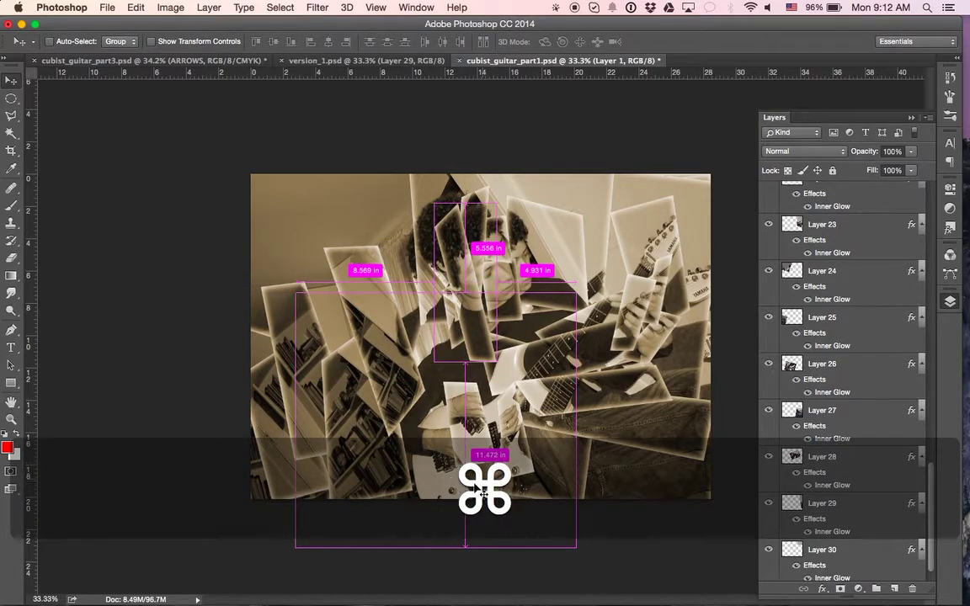
pyautogui.keyDown('super'); pyautogui.click(310, 210); pyautogui.keyUp('super')
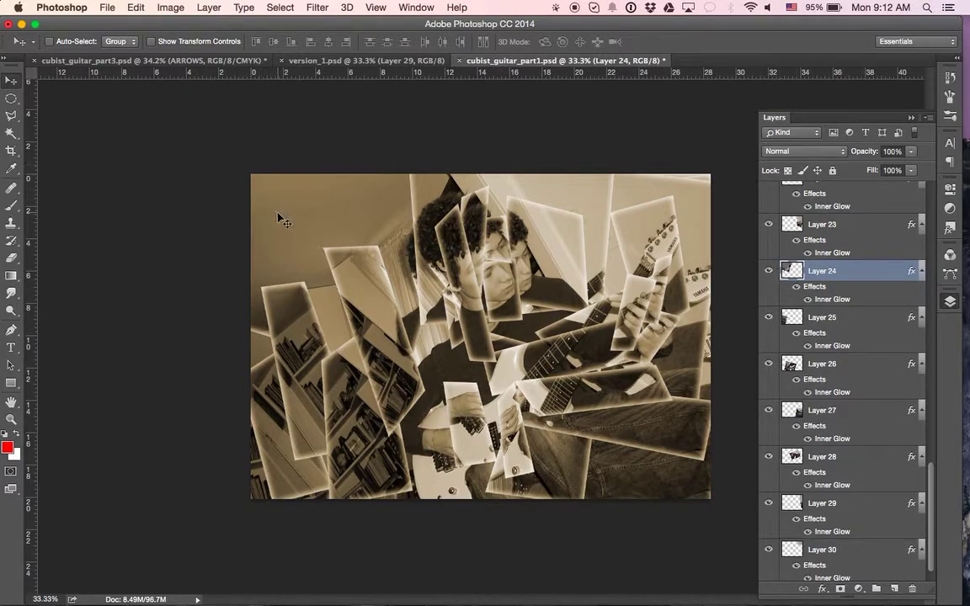
pyautogui.moveTo(277, 215); pyautogui.dragTo(291, 262)
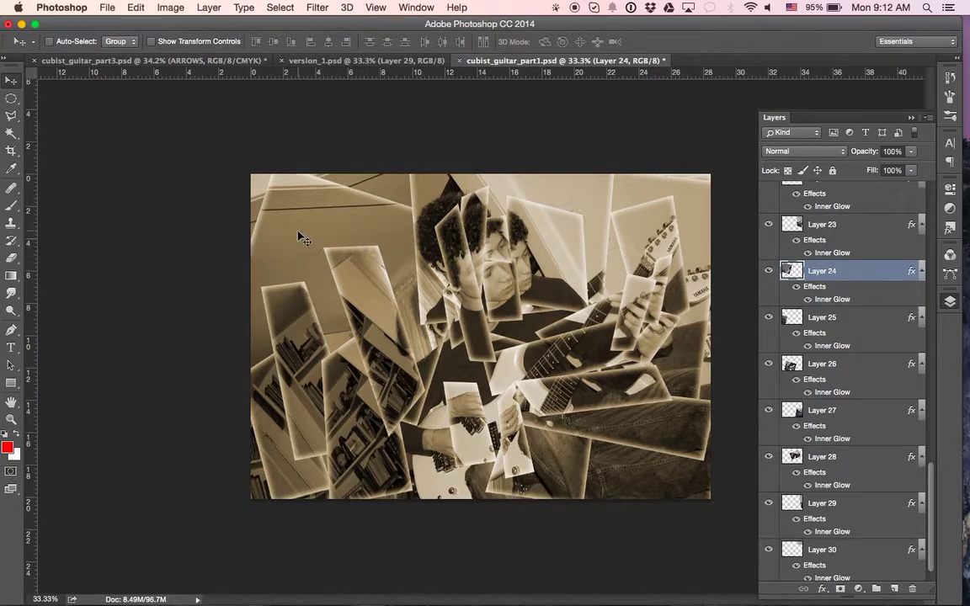
pyautogui.moveTo(299, 234); pyautogui.dragTo(299, 241)
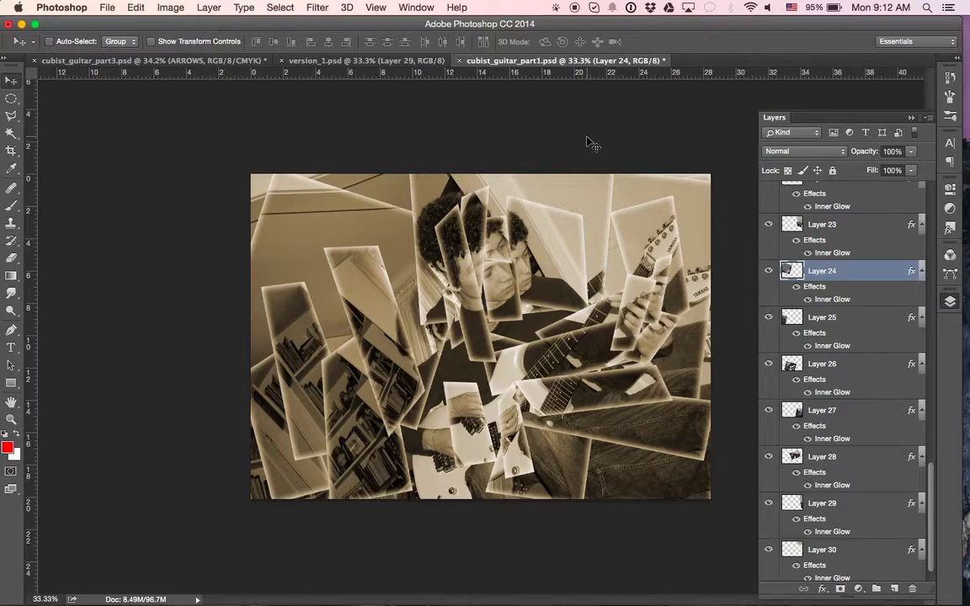
pyautogui.keyDown('super'); pyautogui.click(657, 486); pyautogui.keyUp('super')
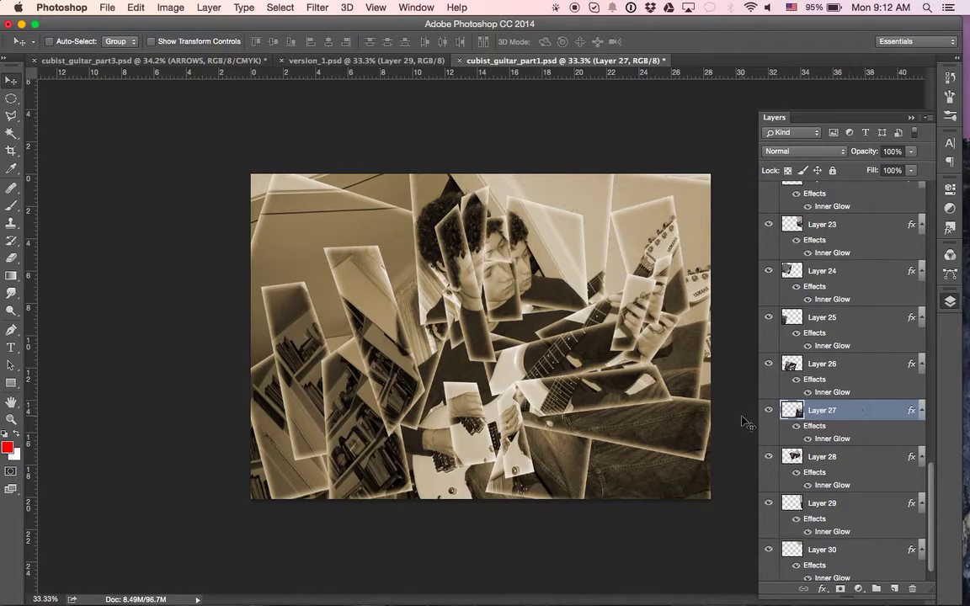
pyautogui.moveTo(652, 477); pyautogui.dragTo(659, 427)
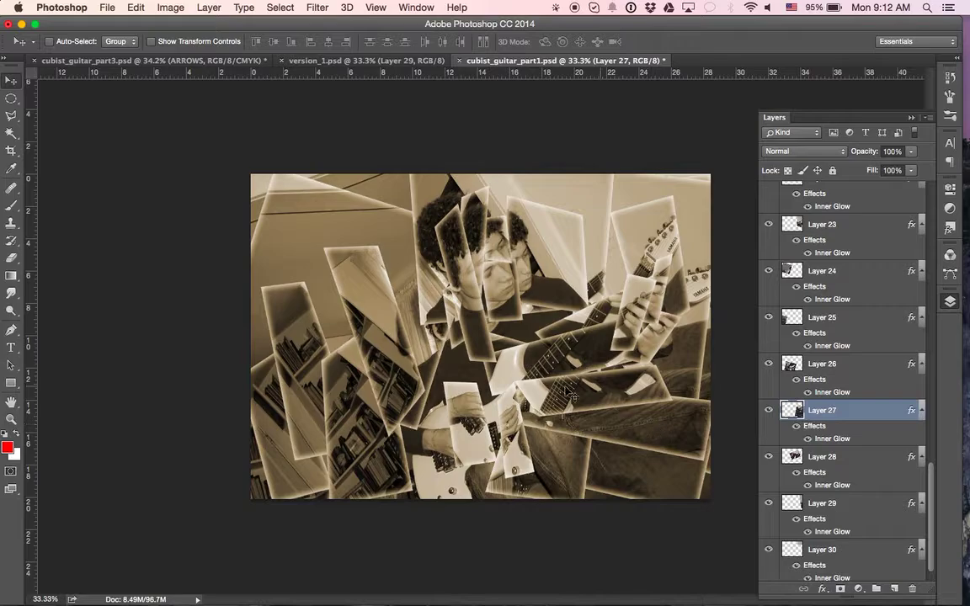
# Rotate the Layer 14 bookshelf fragment counterclockwise by about 27 degrees with Free Transform.
pyautogui.press('super')
pyautogui.keyDown('super'); pyautogui.click(405, 364); pyautogui.keyUp('super')
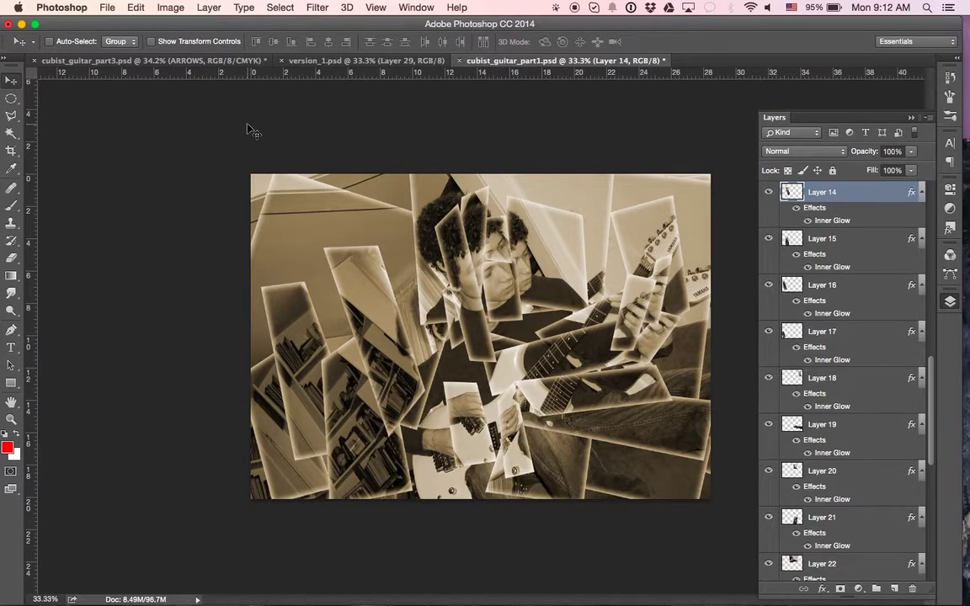
pyautogui.press('super+t')
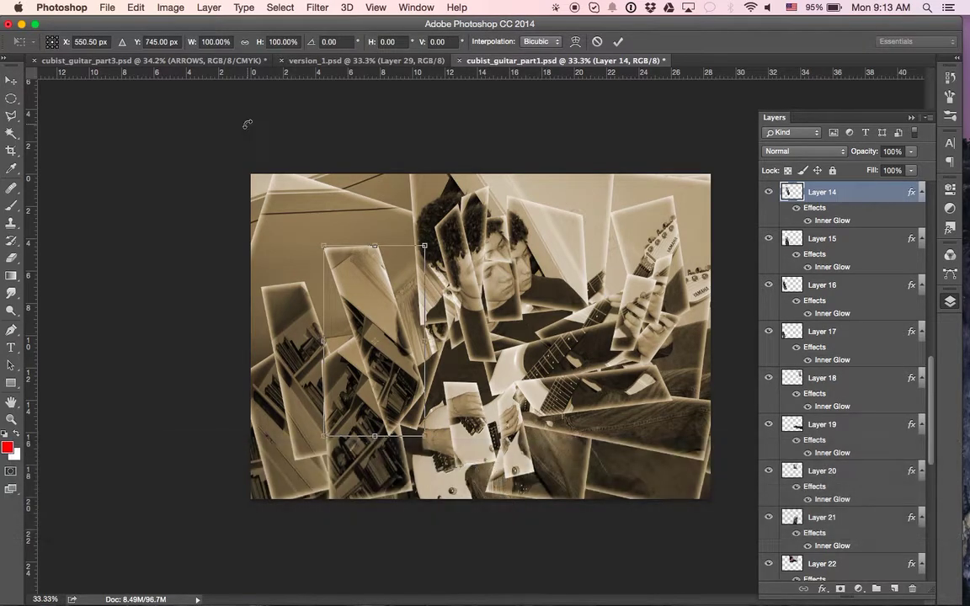
pyautogui.moveTo(393, 221)
pyautogui.mouseDown()
pyautogui.moveTo(411, 242)
pyautogui.moveTo(385, 234)
pyautogui.mouseUp()
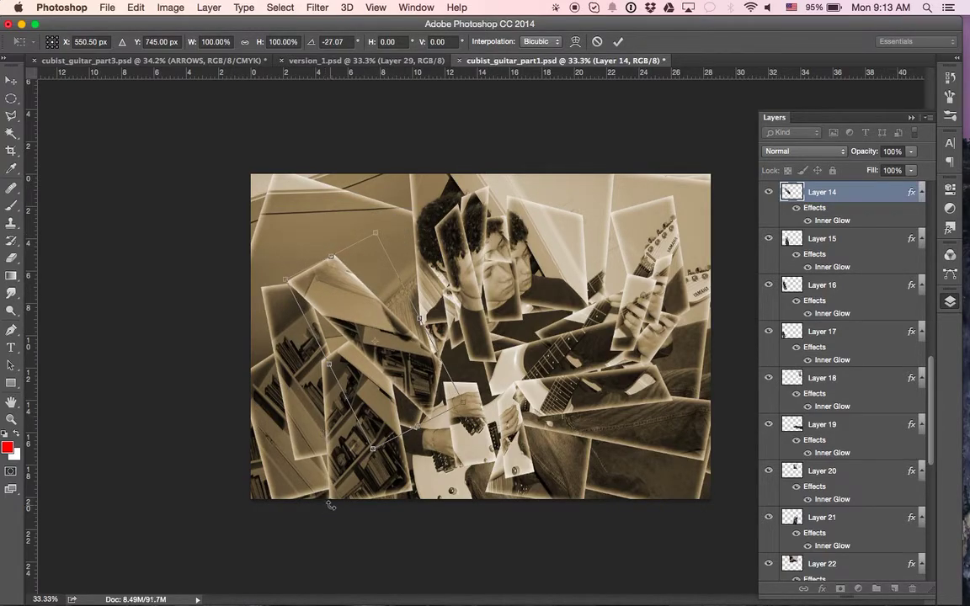
pyautogui.click(618, 41)
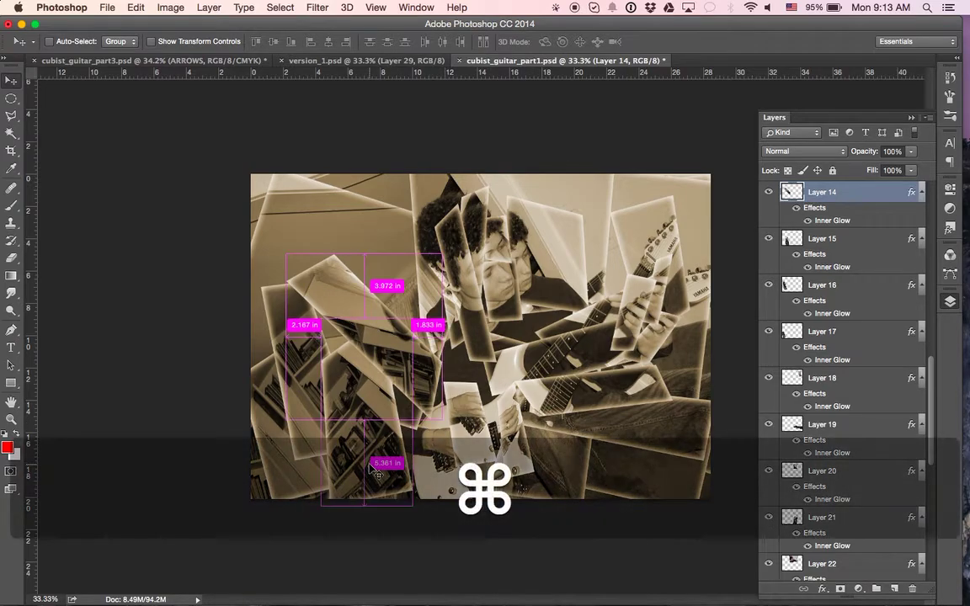
# Rotate the Layer 15 bookshelf fragment by about -41.5 degrees, narrow it to about 75% width, and shift it slightly up and to the left.
pyautogui.keyDown('super'); pyautogui.click(370, 465); pyautogui.keyUp('super')
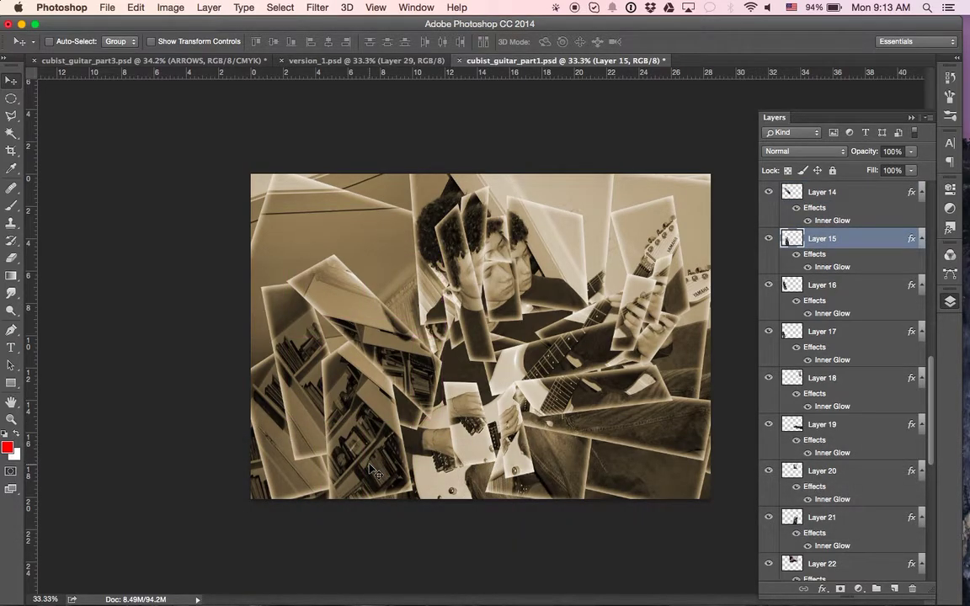
pyautogui.press('super+t')
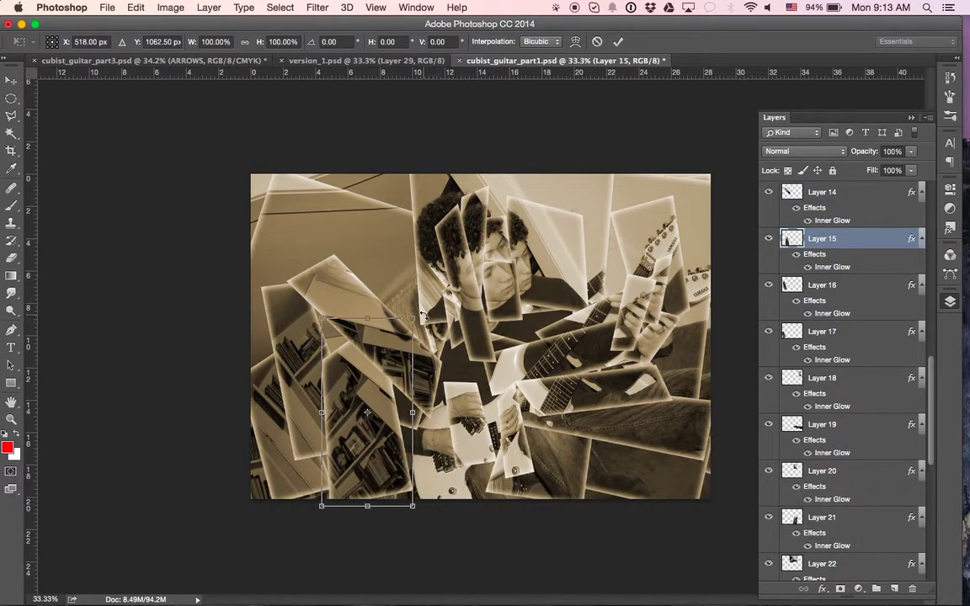
pyautogui.moveTo(422, 314); pyautogui.dragTo(348, 318)
pyautogui.moveTo(372, 432); pyautogui.dragTo(334, 439)
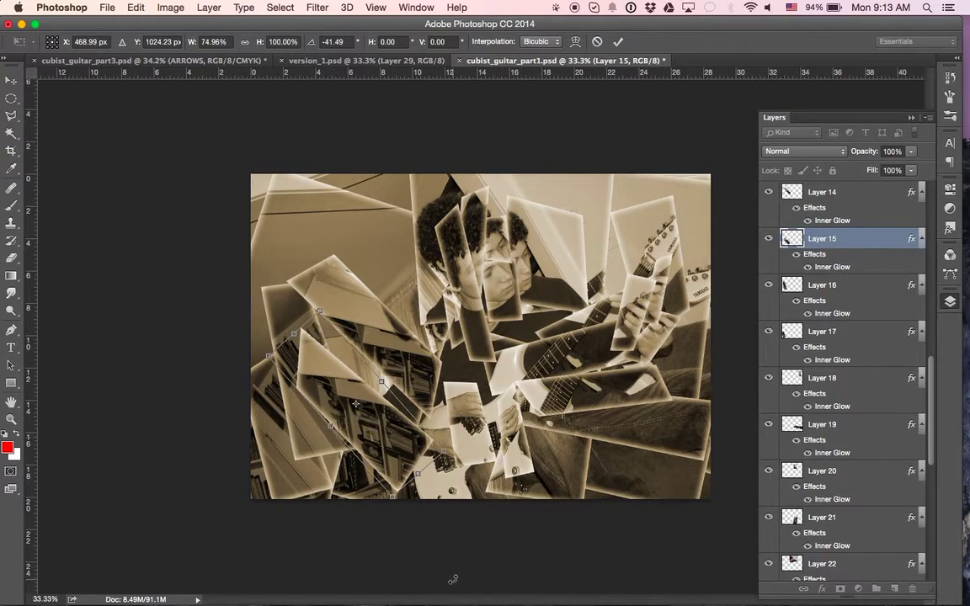
pyautogui.click(616, 43)
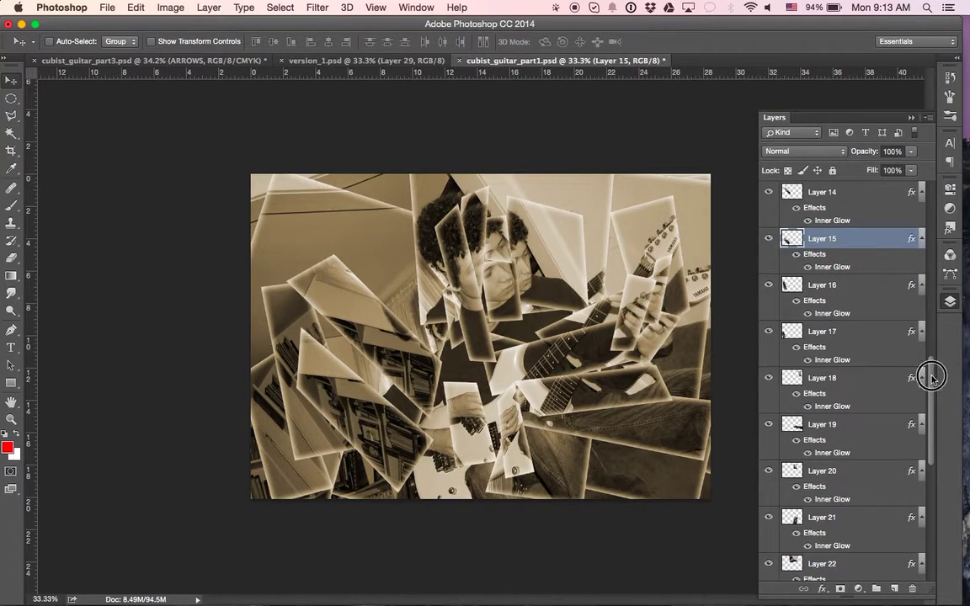
pyautogui.moveTo(933, 375); pyautogui.dragTo(942, 432)
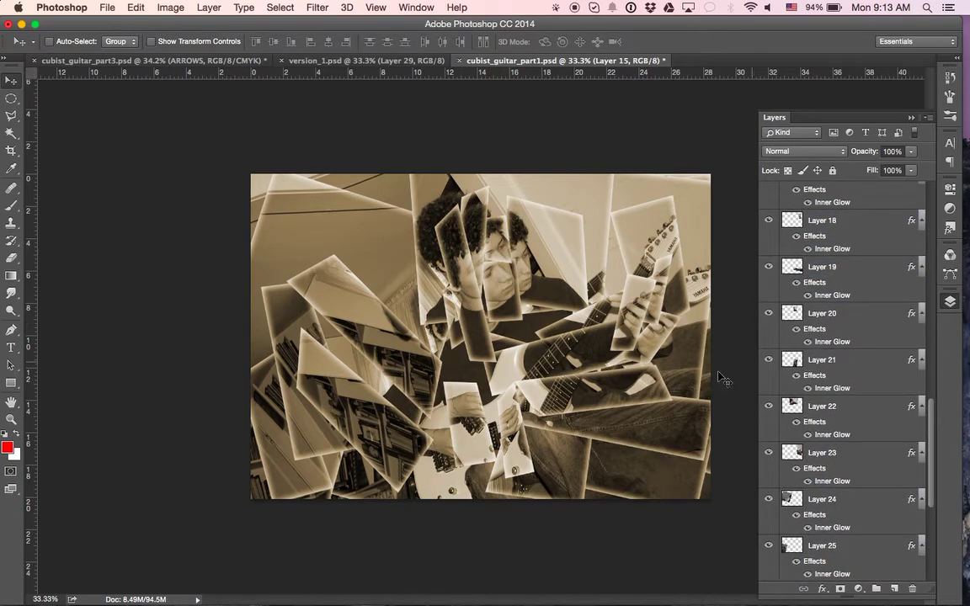